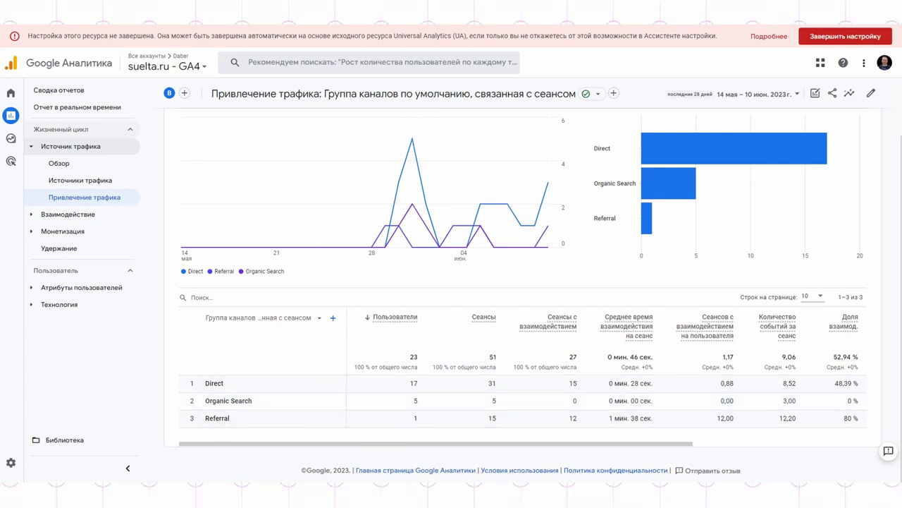
Open the Admin settings for the suelta.ru - GA4 property
left_click(14, 464)
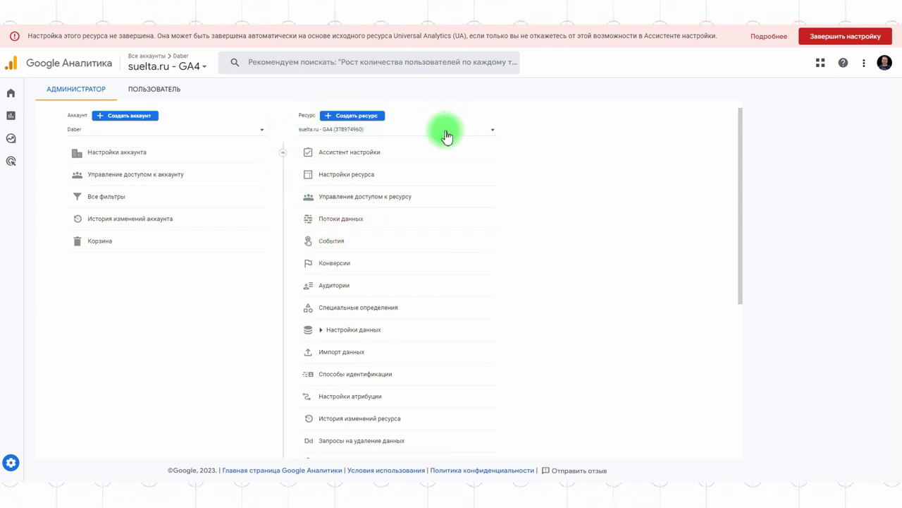
Check the Daber account and property lists, then start and cancel creating a new property
left_click(258, 133)
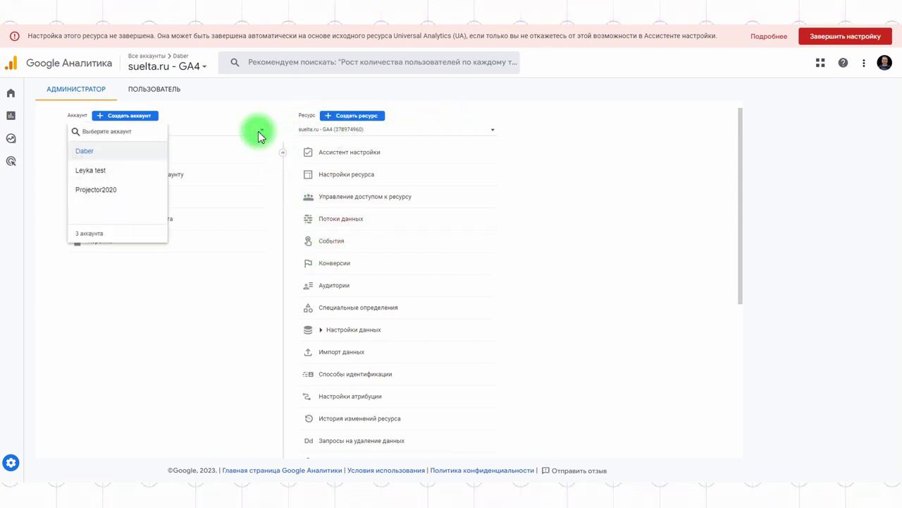
left_click(258, 133)
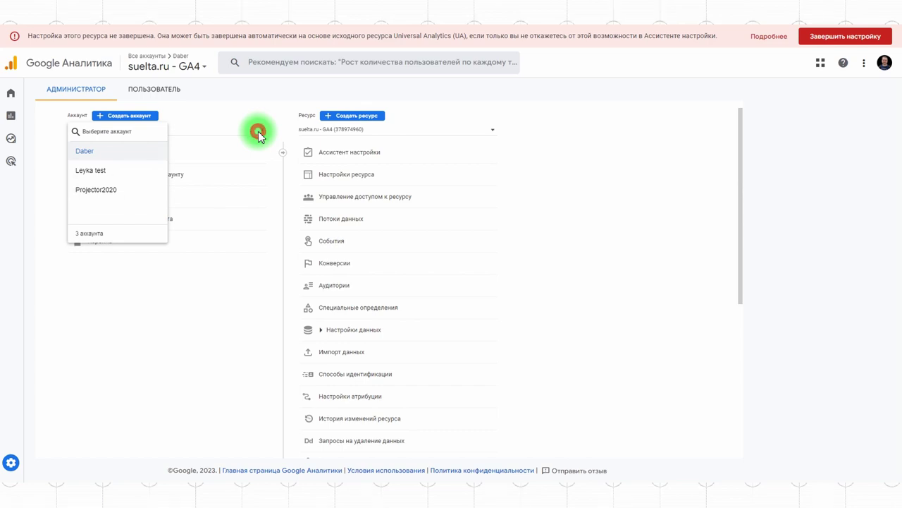
left_click(456, 136)
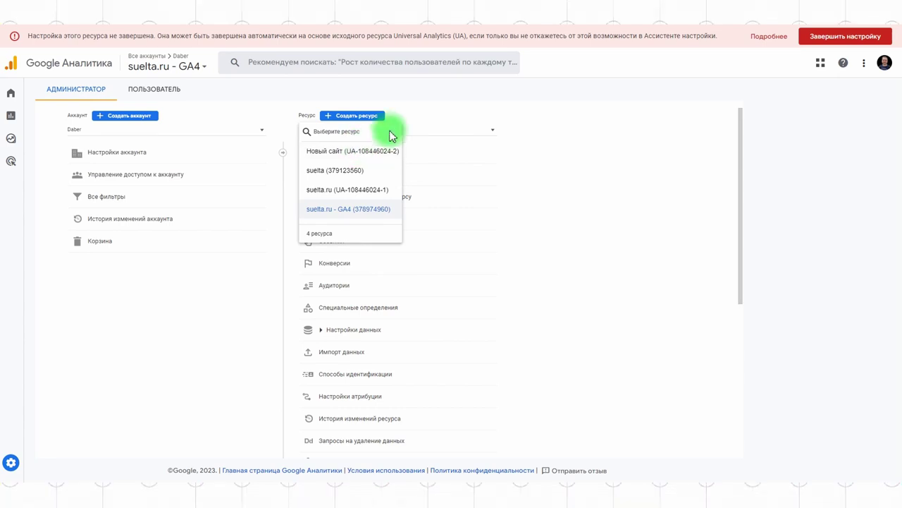
left_click(352, 115)
left_click(354, 119)
left_click(18, 36)
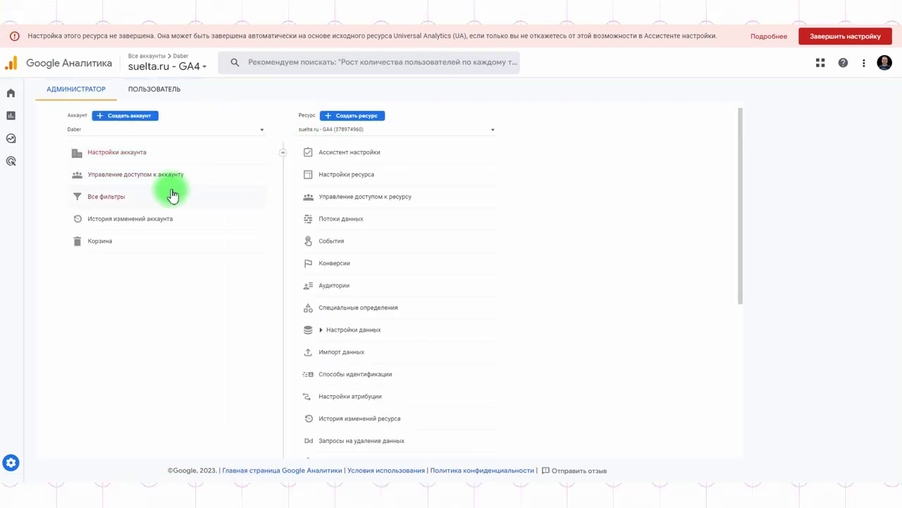
Add a user to the Daber account by e-mail with the Редактор (Editor) role
left_click(133, 180)
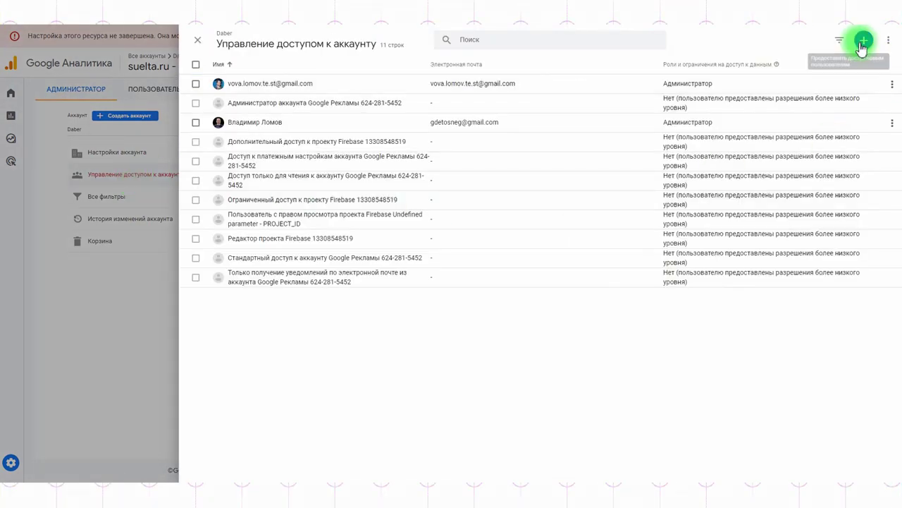
left_click(863, 41)
left_click(821, 65)
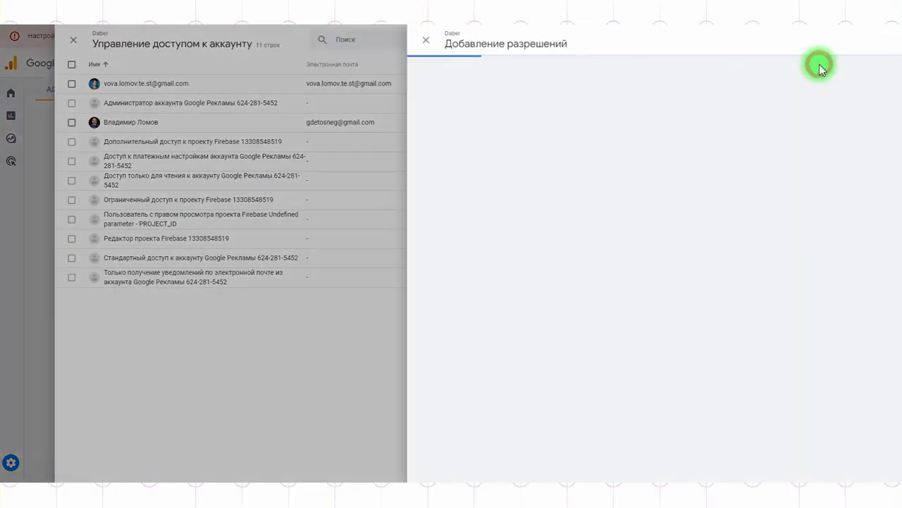
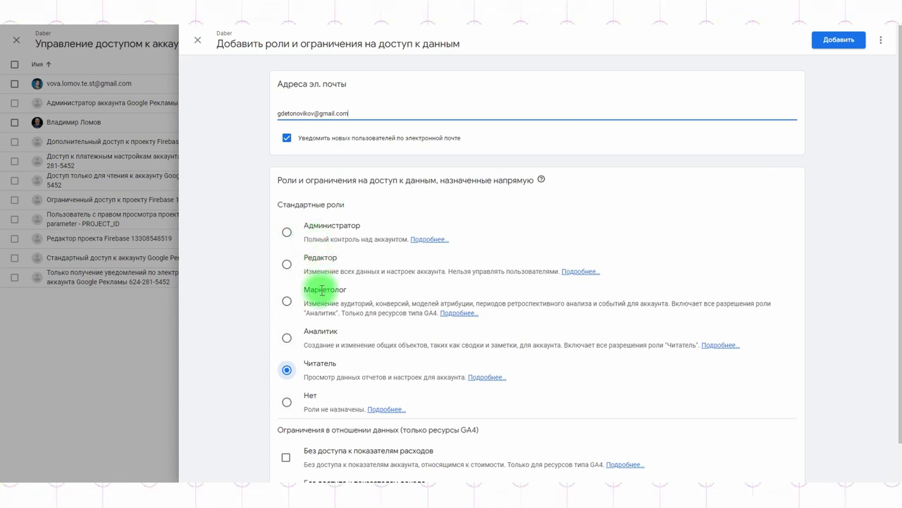
left_click(287, 265)
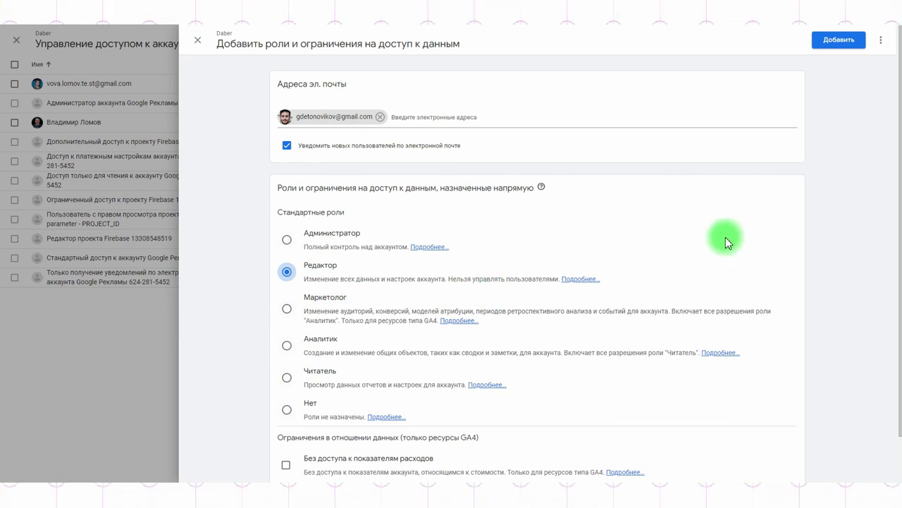
left_click(844, 42)
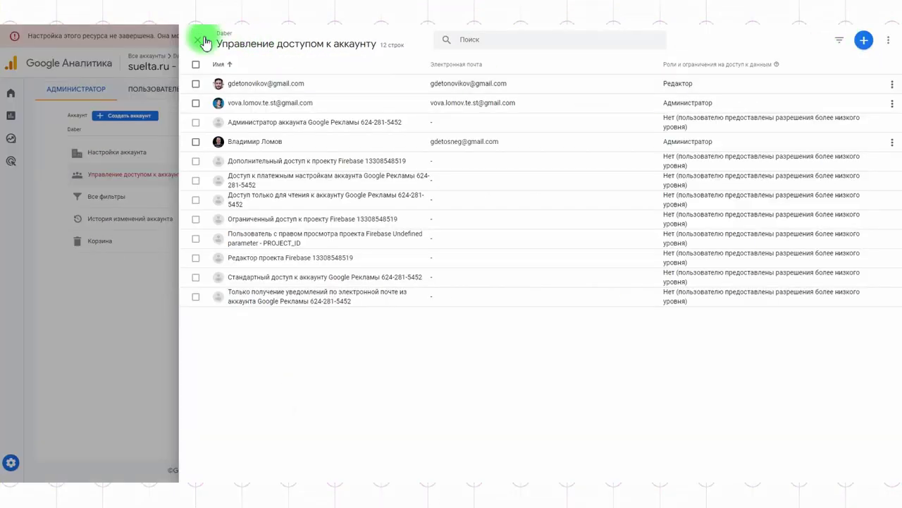
left_click(197, 40)
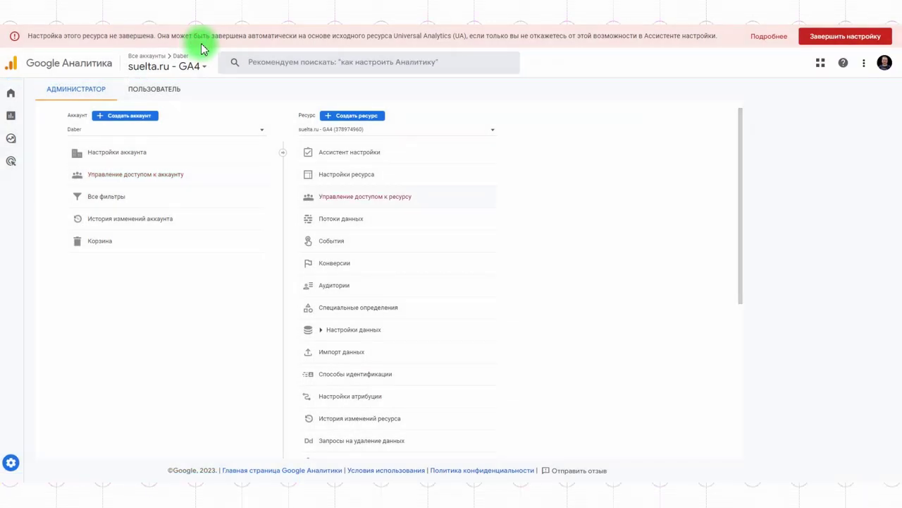
Change the new user's Daber account role from Редактор to Аналитик and save
left_click(139, 179)
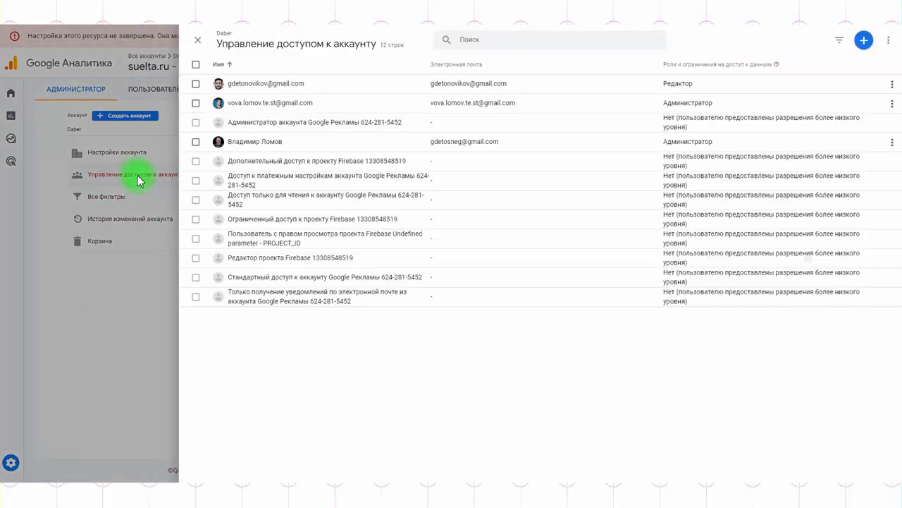
left_click(892, 83)
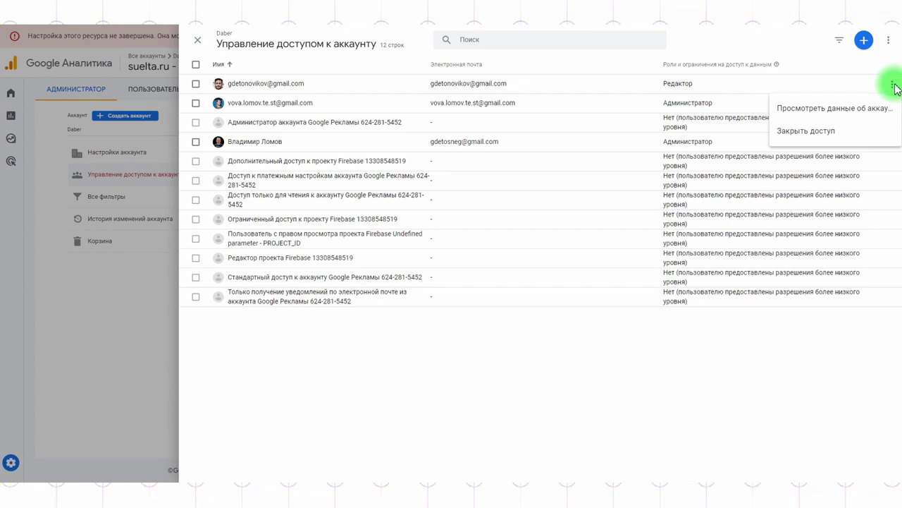
left_click(812, 109)
left_click(285, 86)
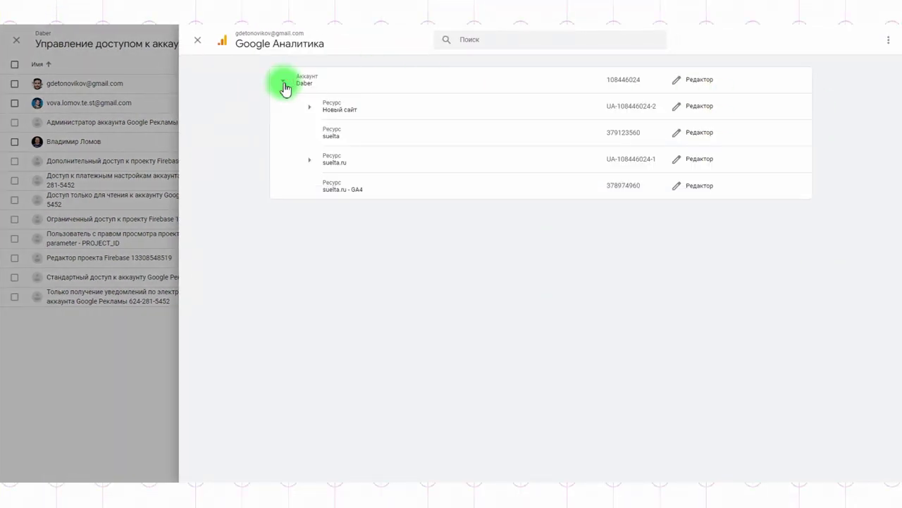
left_click(701, 80)
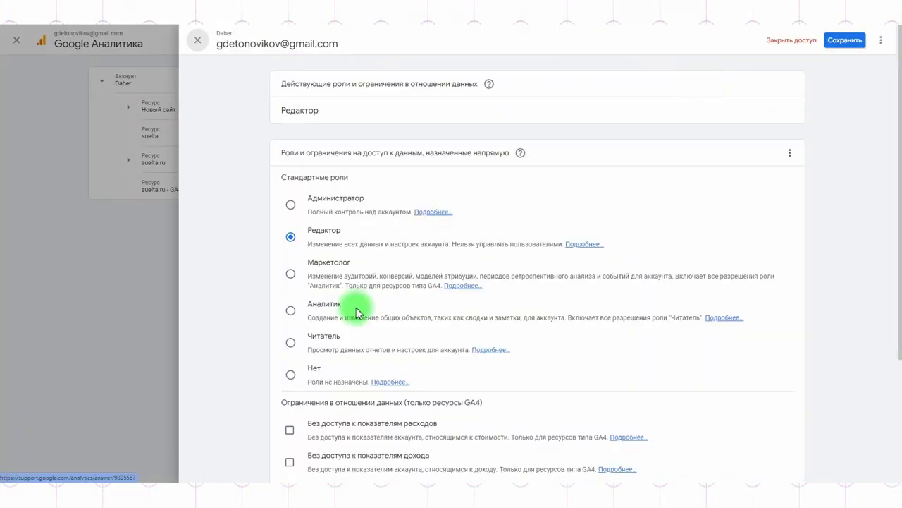
left_click(290, 310)
left_click(839, 42)
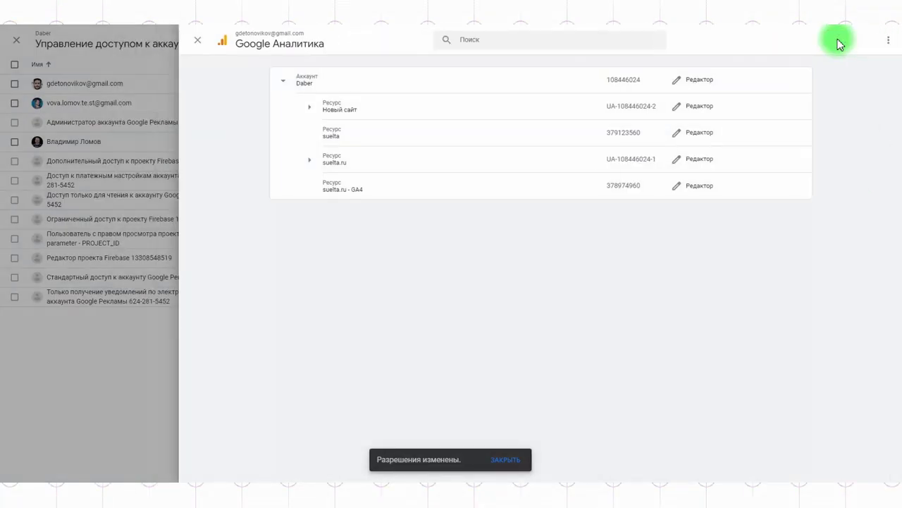
left_click(201, 44)
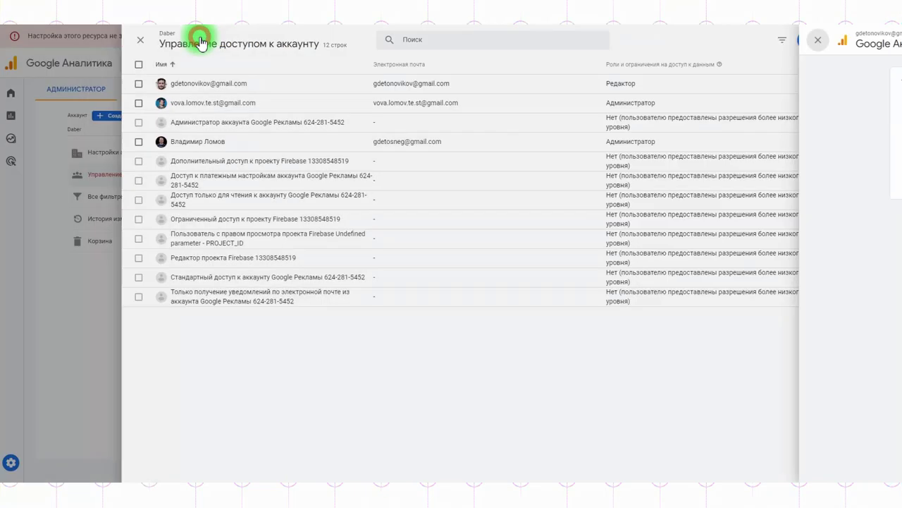
Set the new user's role on the suelta.ru - GA4 property to Редактор and save
left_click(346, 199)
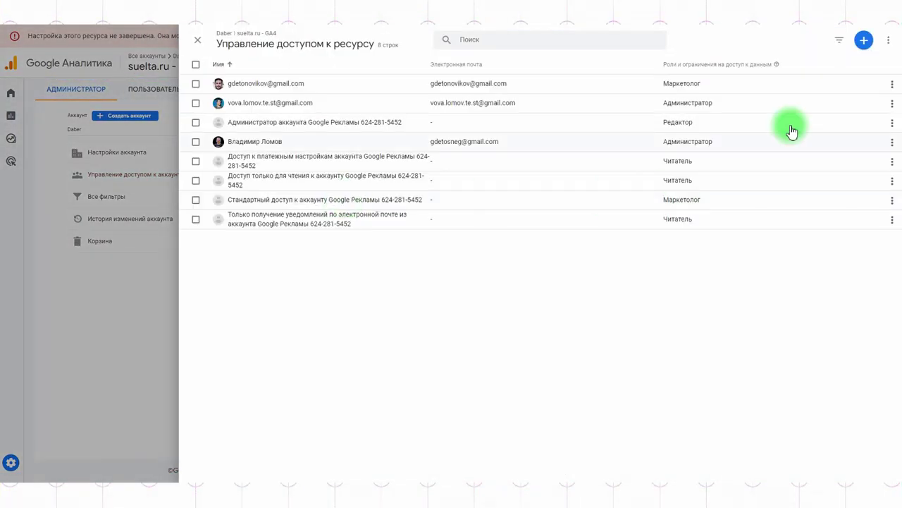
left_click(892, 84)
left_click(862, 107)
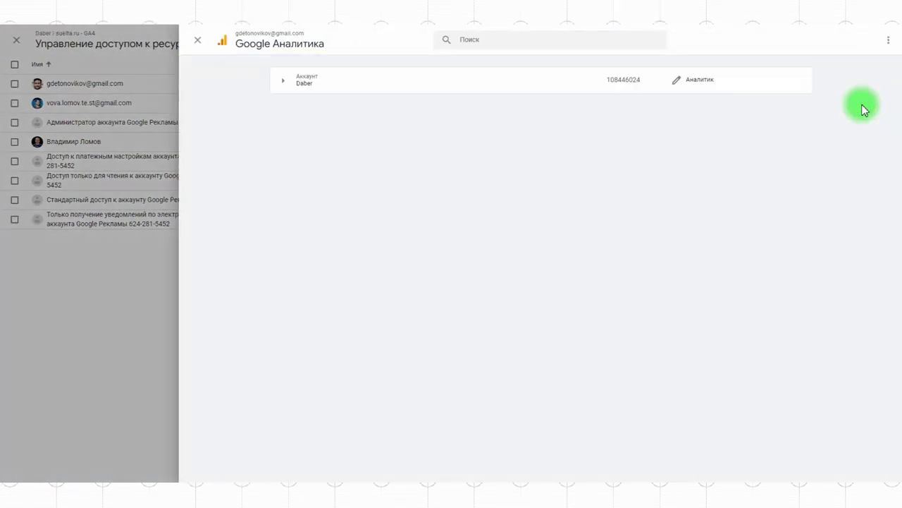
left_click(283, 81)
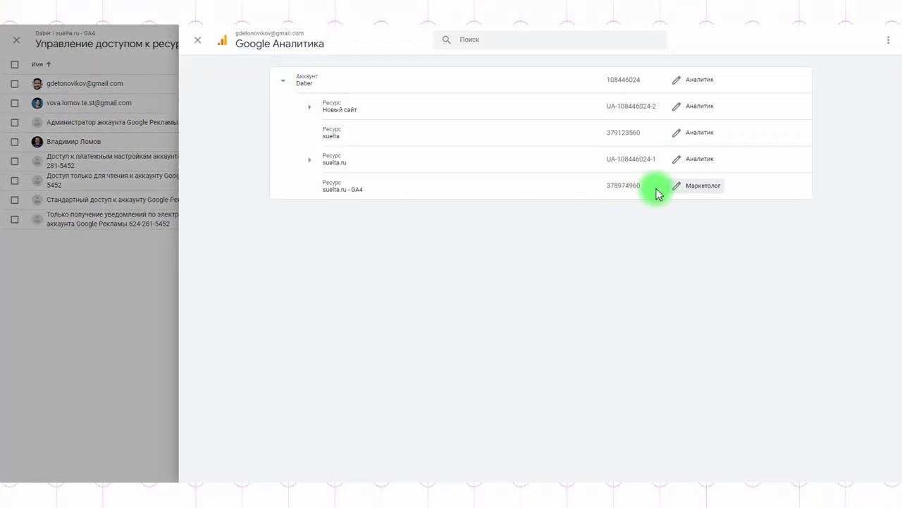
left_click(677, 189)
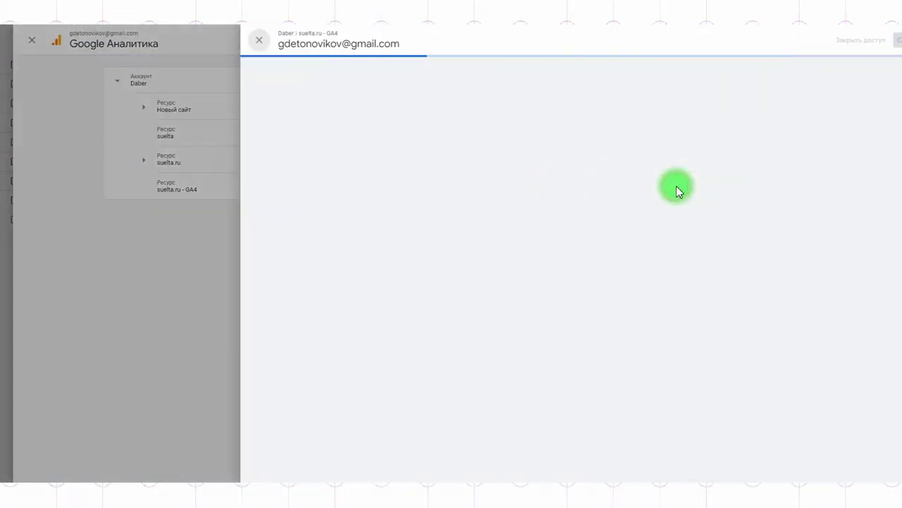
left_click(291, 259)
left_click(839, 40)
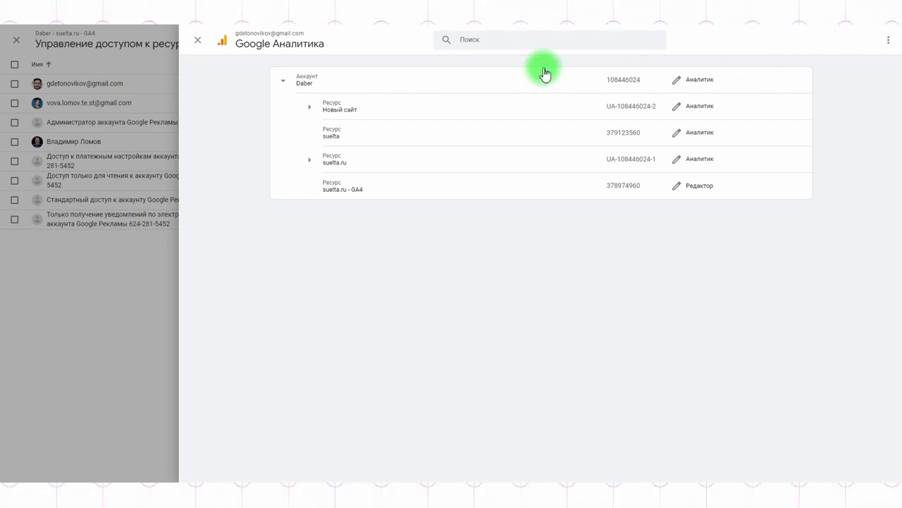
left_click(198, 41)
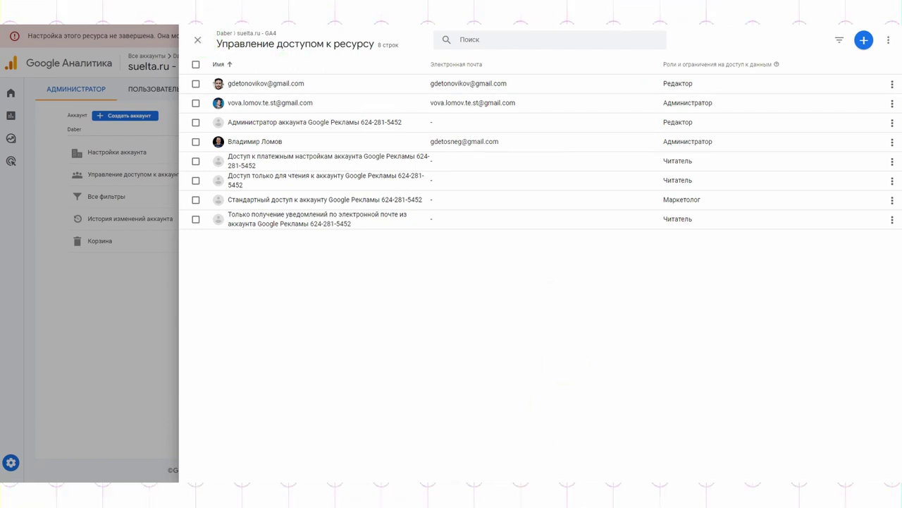
Downgrade the second Daber account user from Администратор to Читатель and save
key("Escape")
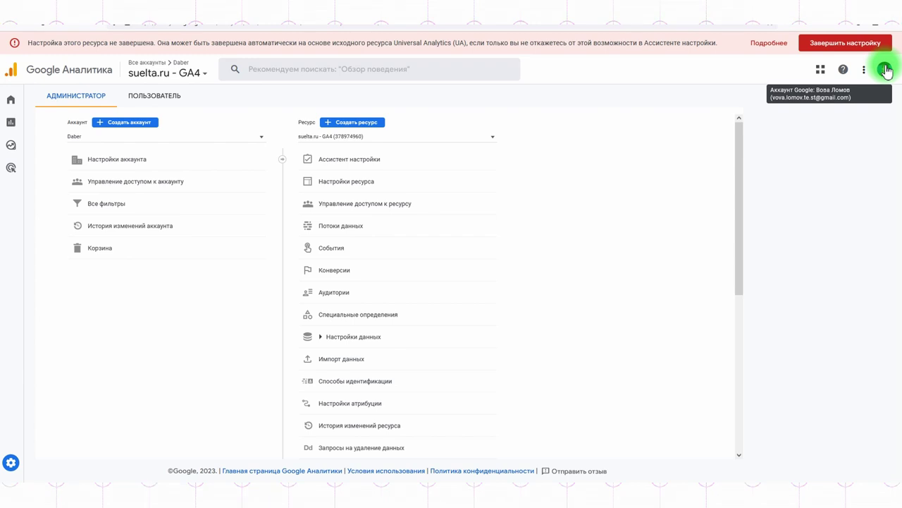
left_click(159, 186)
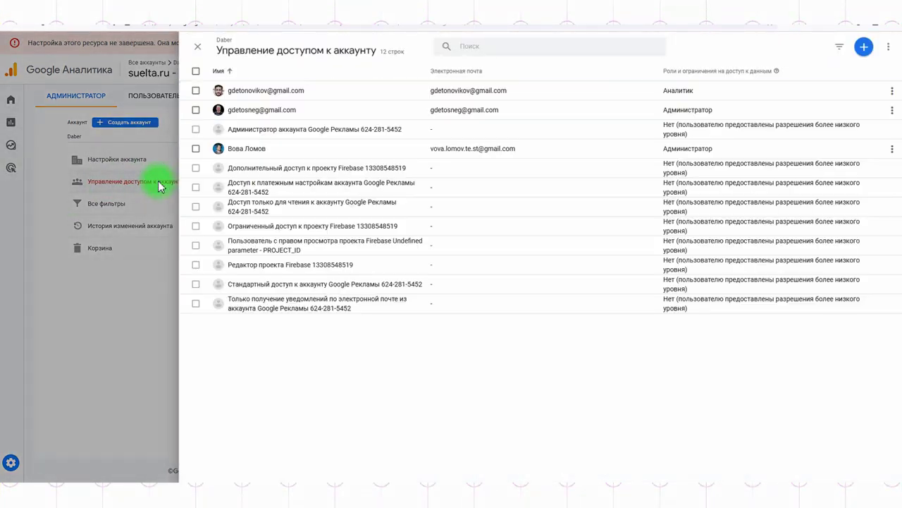
left_click(892, 110)
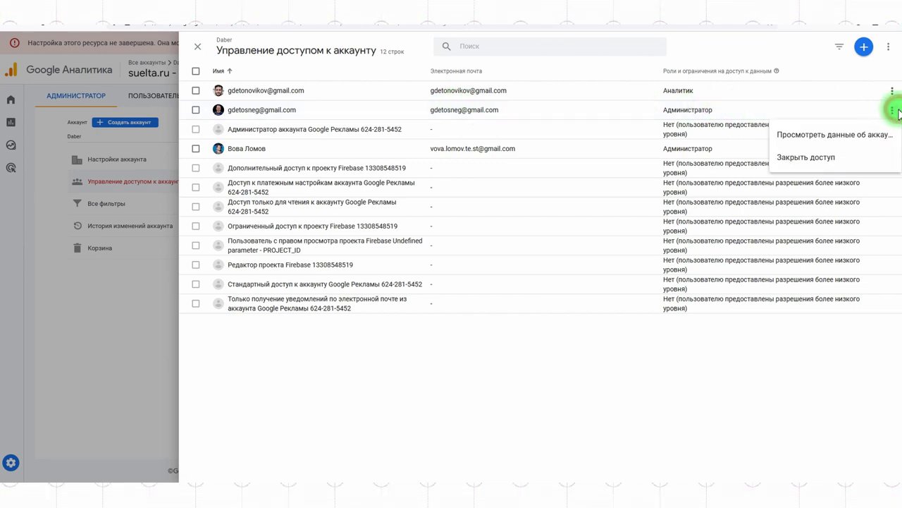
left_click(806, 137)
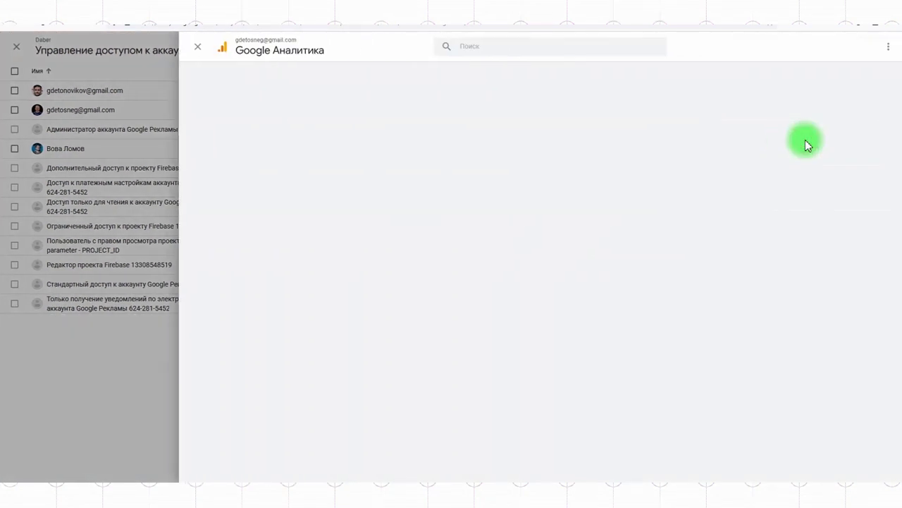
left_click(709, 87)
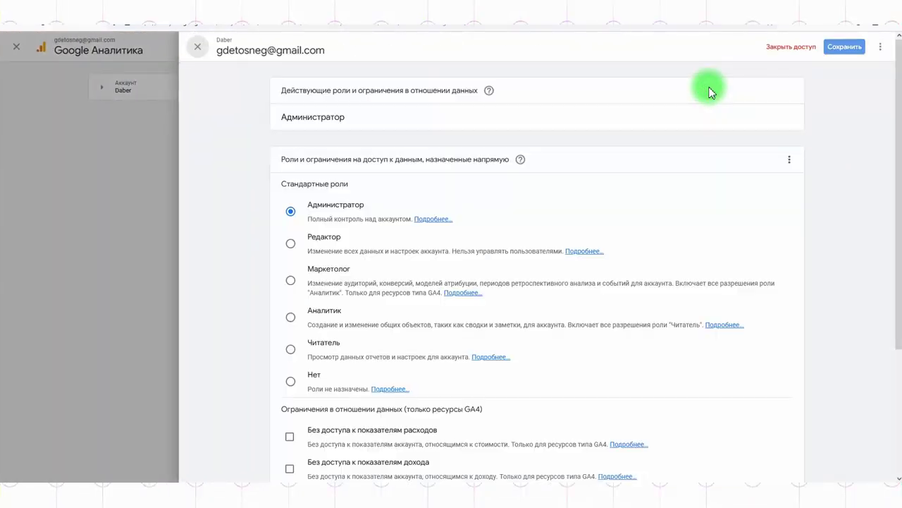
left_click(291, 349)
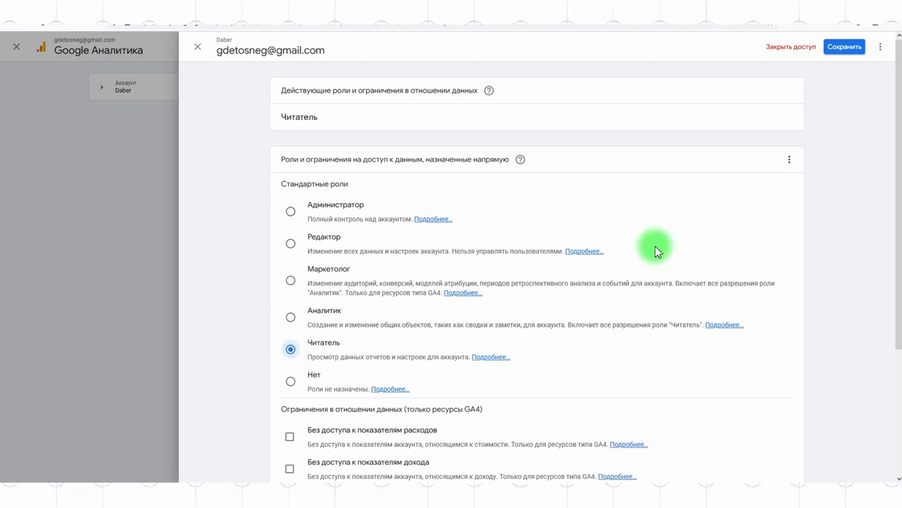
left_click(841, 49)
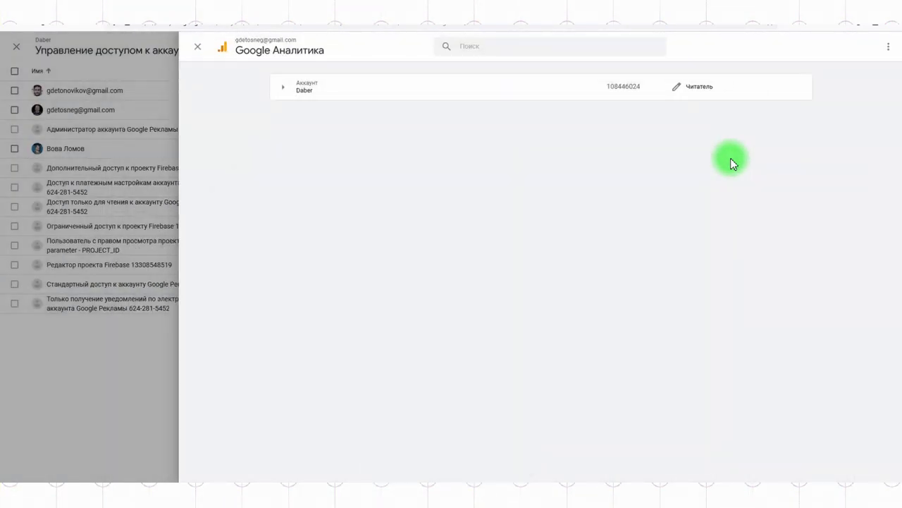
Restore the reader-level user to Администратор, save, and close the access panels
left_click(696, 91)
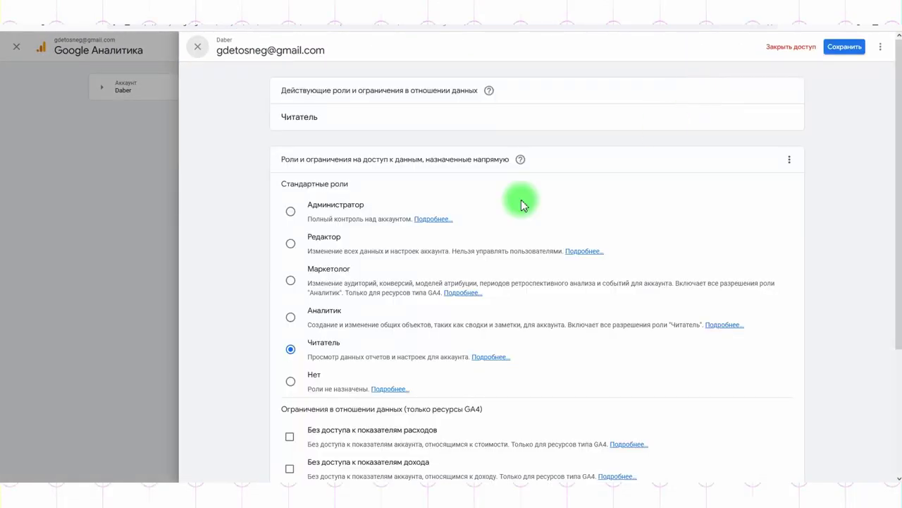
left_click(291, 210)
left_click(846, 47)
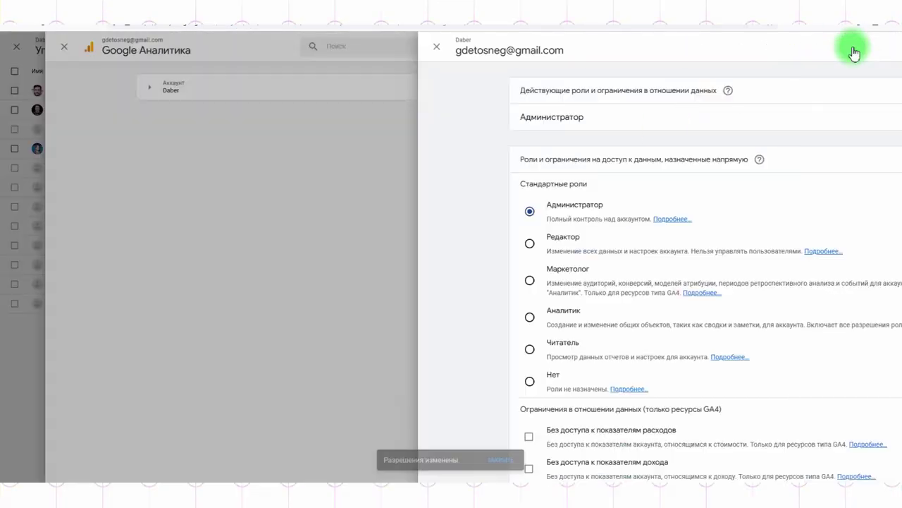
left_click(196, 48)
left_click(195, 45)
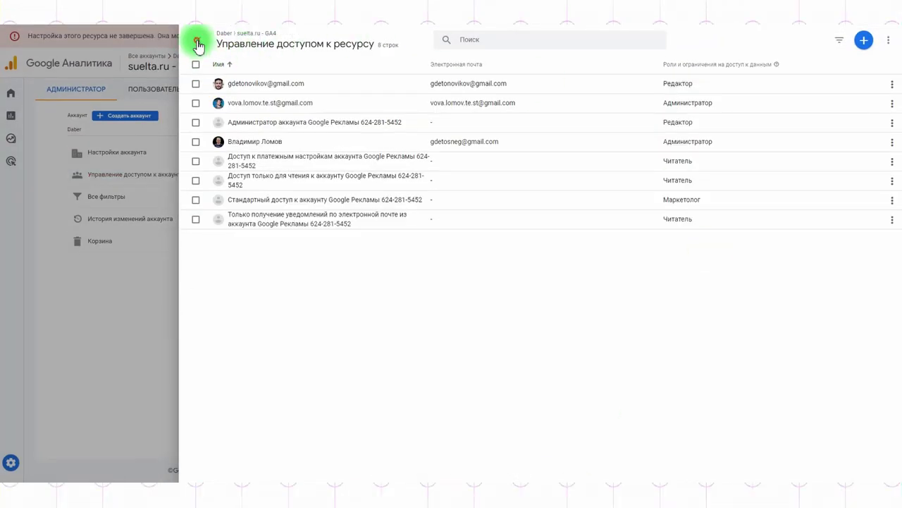
left_click(196, 40)
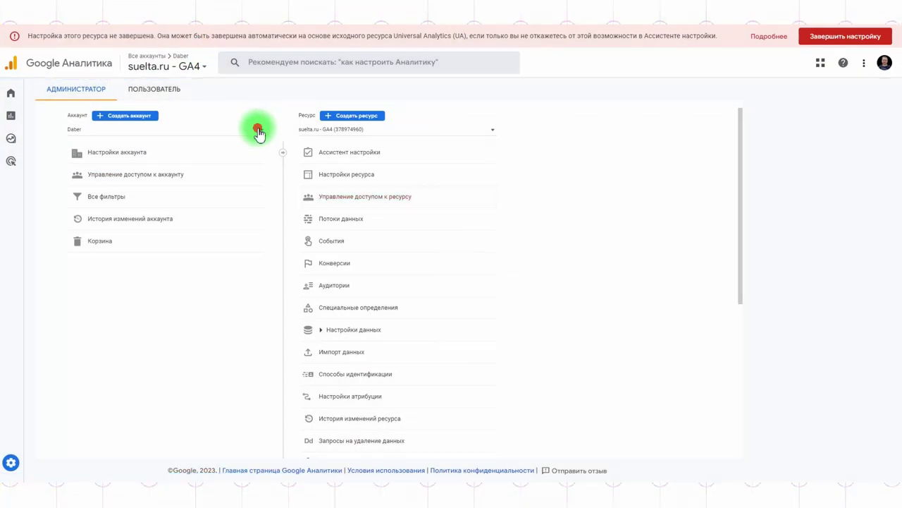
Switch to the Leyka test account, then back to the Daber account
left_click(257, 129)
left_click(94, 170)
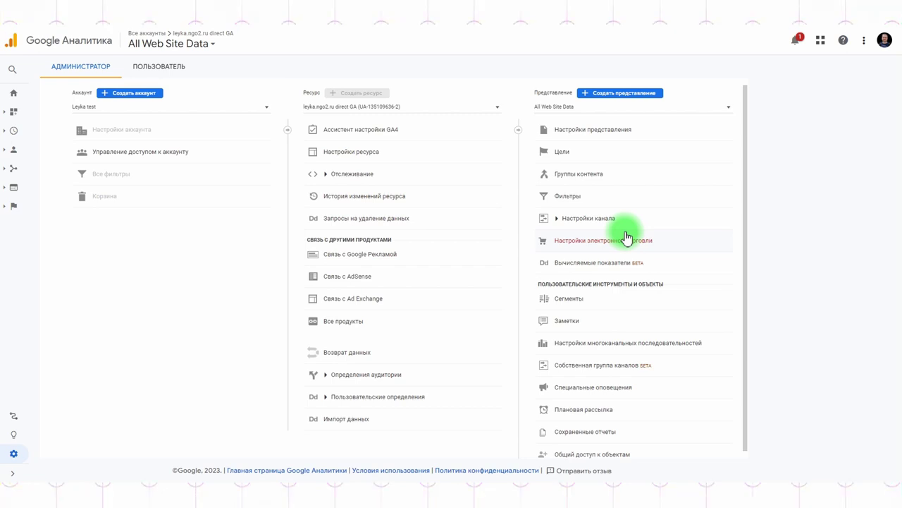
left_click(206, 107)
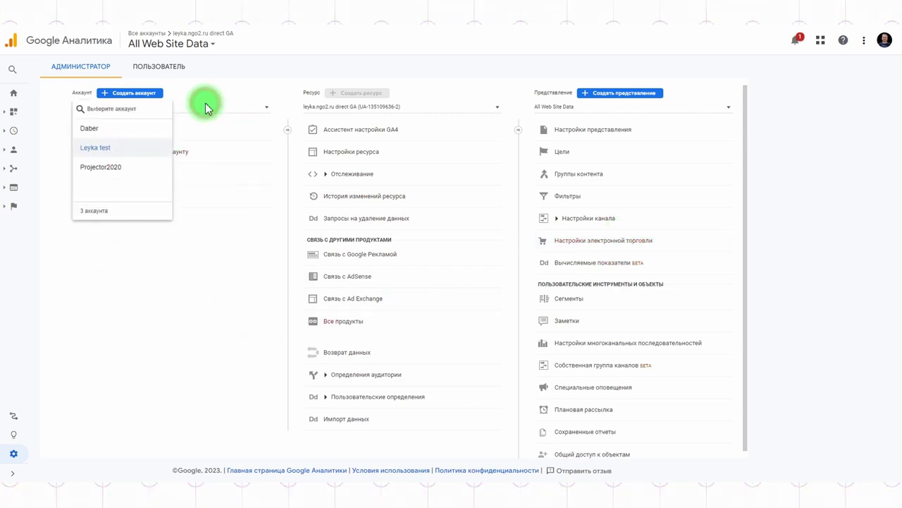
left_click(82, 129)
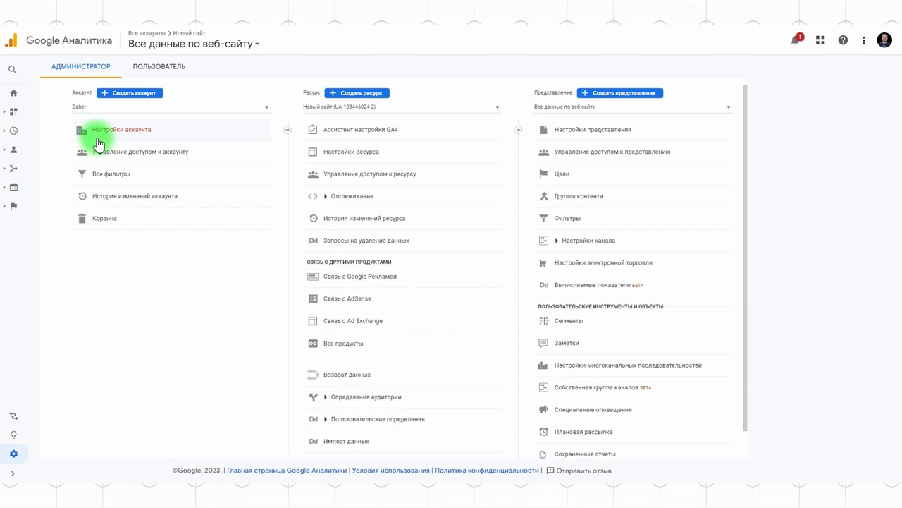
Select the suelta.ru property in Daber, dismissing the GA4 migration prompt with Нет
left_click(347, 109)
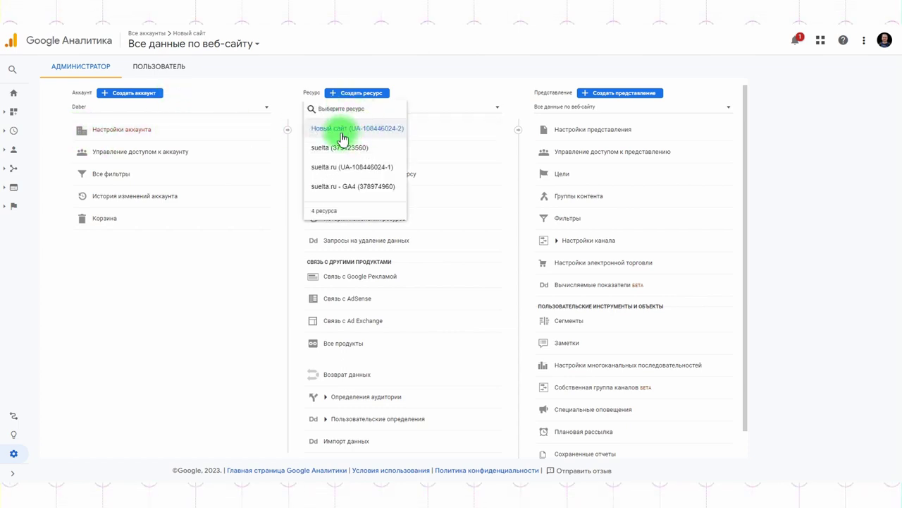
left_click(327, 188)
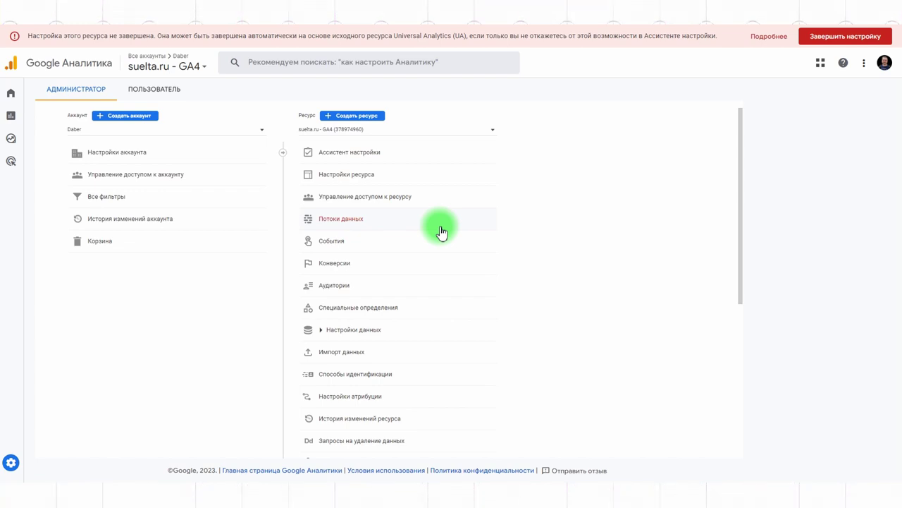
left_click(345, 130)
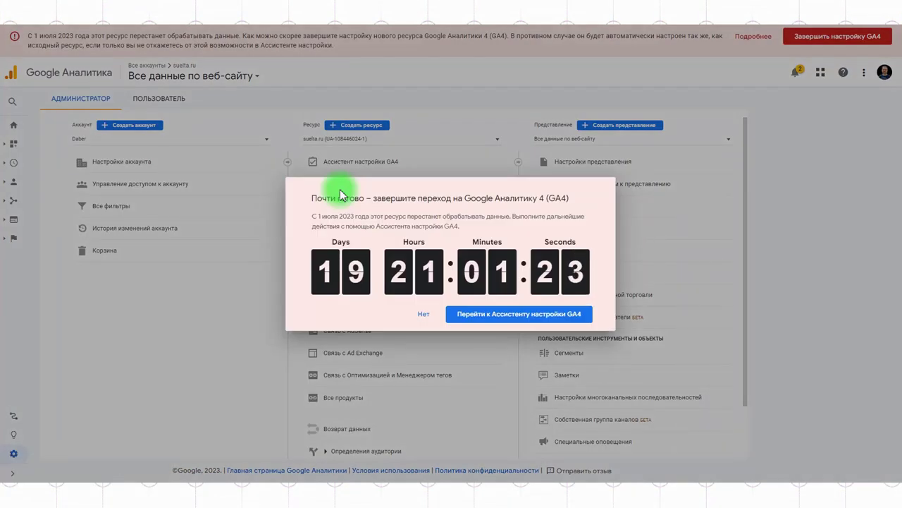
left_click(423, 318)
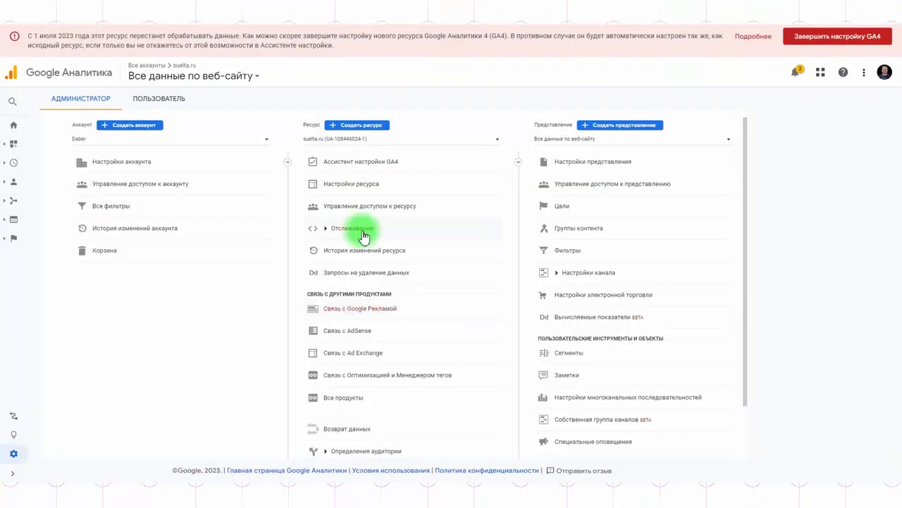
left_click(377, 140)
left_click(367, 220)
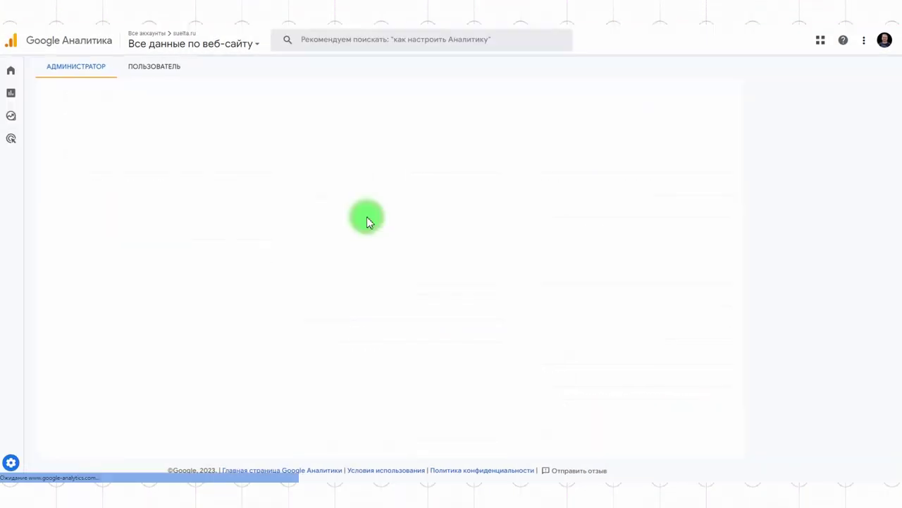
Switch Search Console to the takiedela.ru property's Performance report
left_click(30, 91)
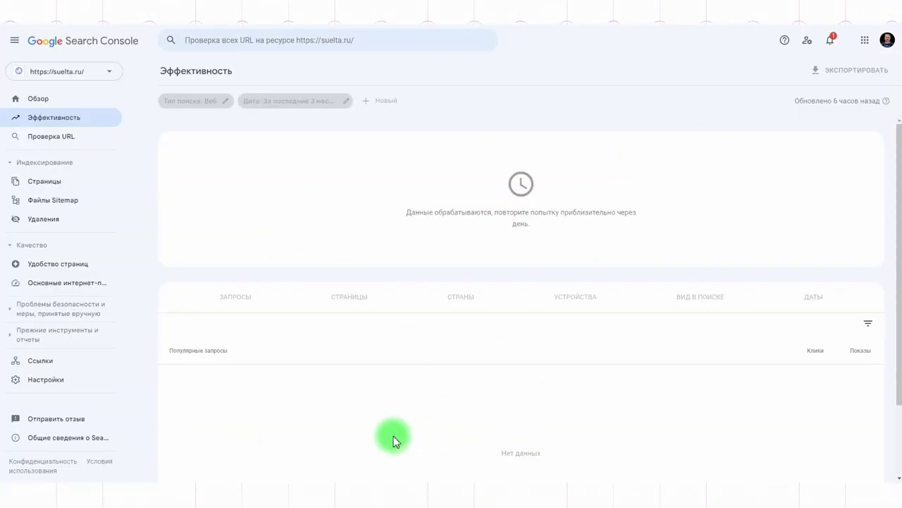
left_click(72, 80)
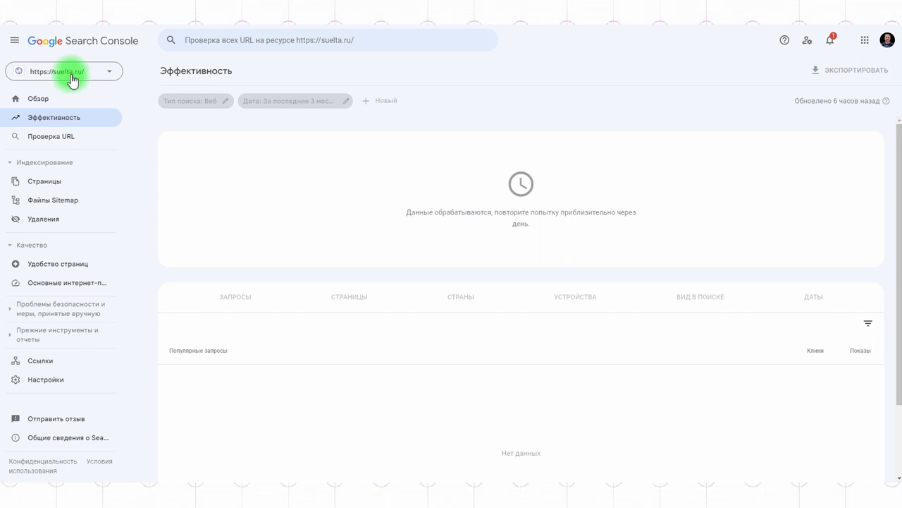
left_click(85, 129)
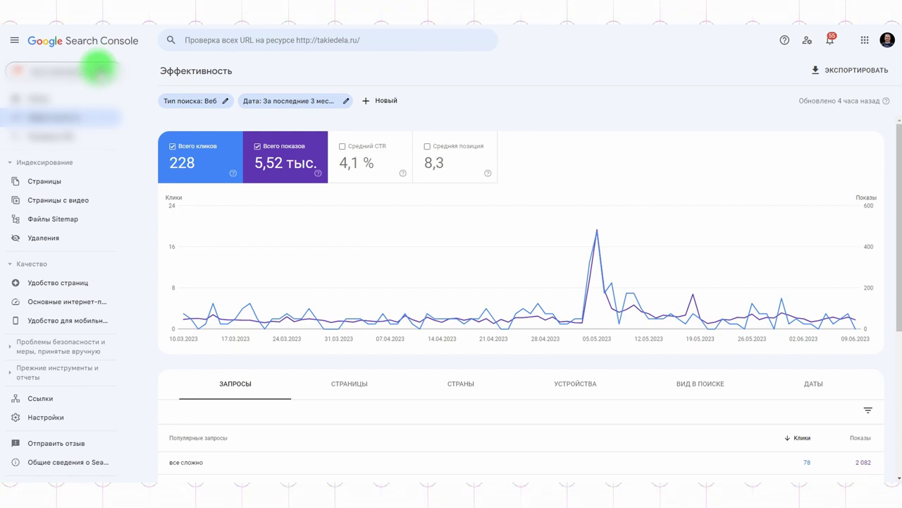
Preview adding a URL-prefix property, then cancel without adding it
left_click(100, 70)
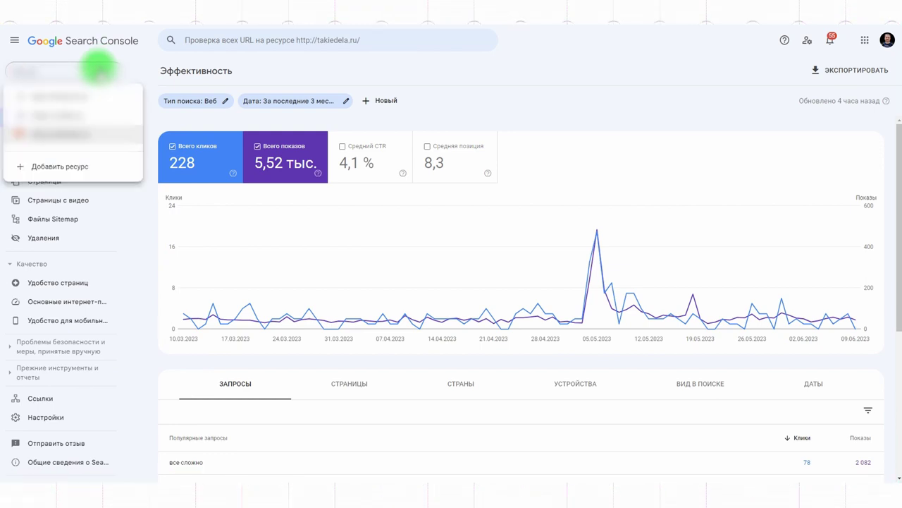
left_click(60, 170)
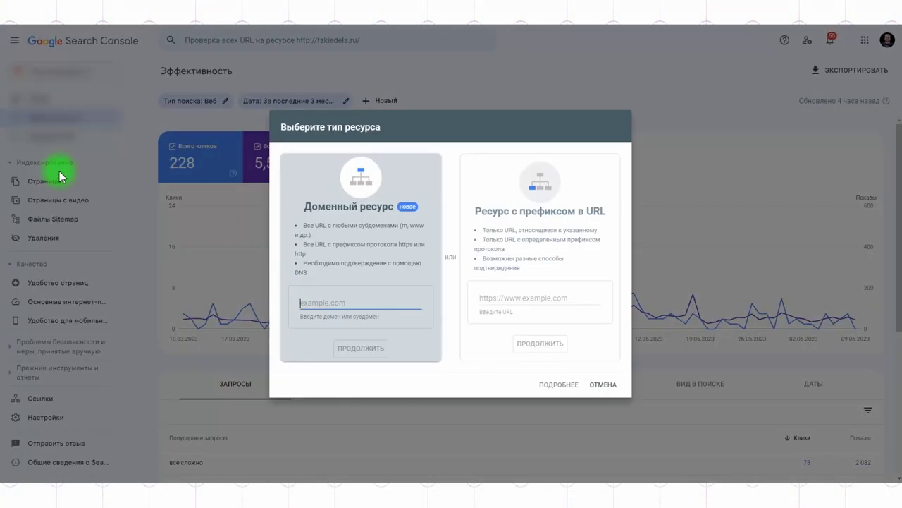
left_click(545, 296)
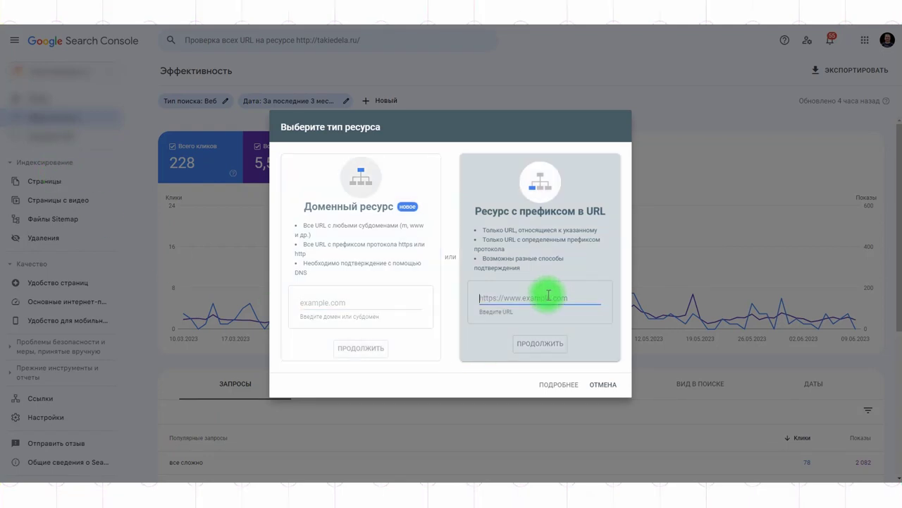
left_click(603, 384)
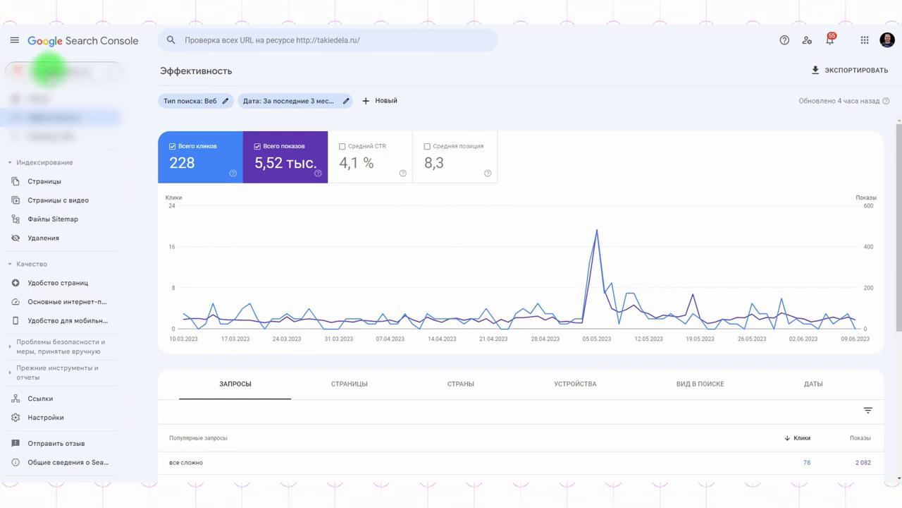
left_click(49, 70)
left_click(66, 118)
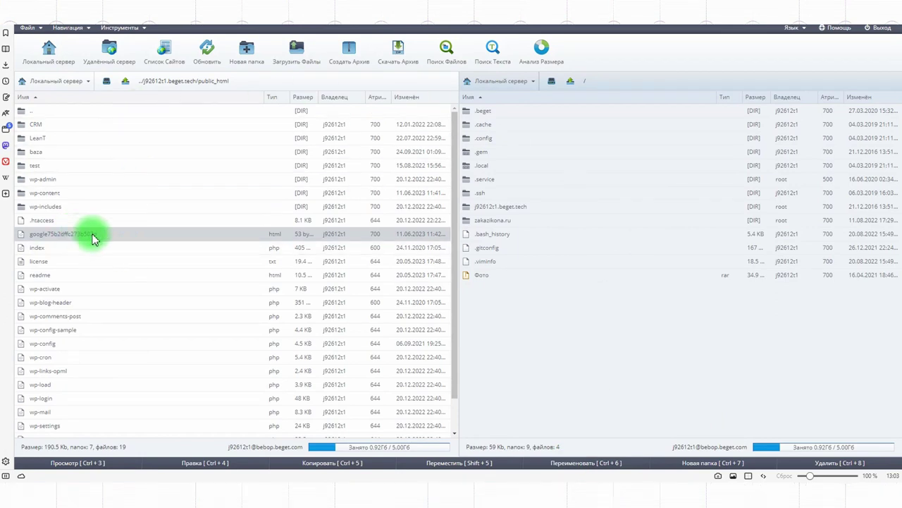
double_click(39, 113)
double_click(40, 113)
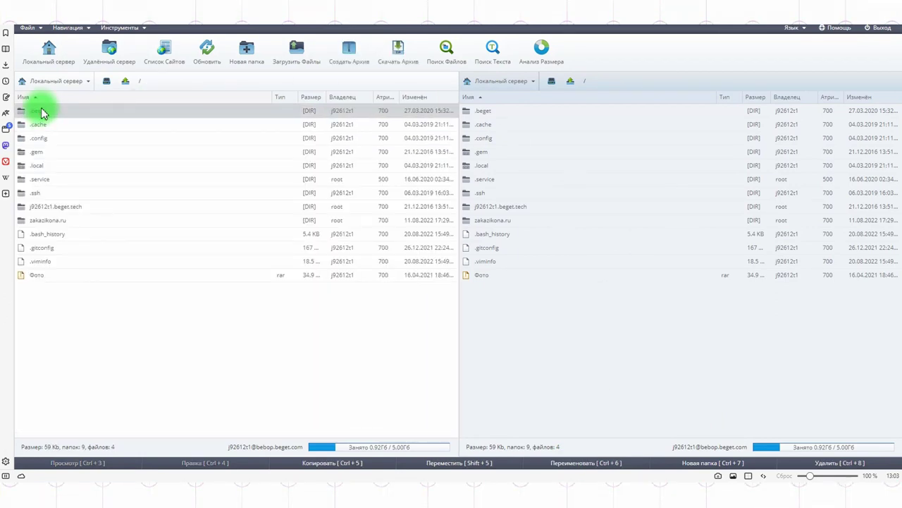
double_click(67, 206)
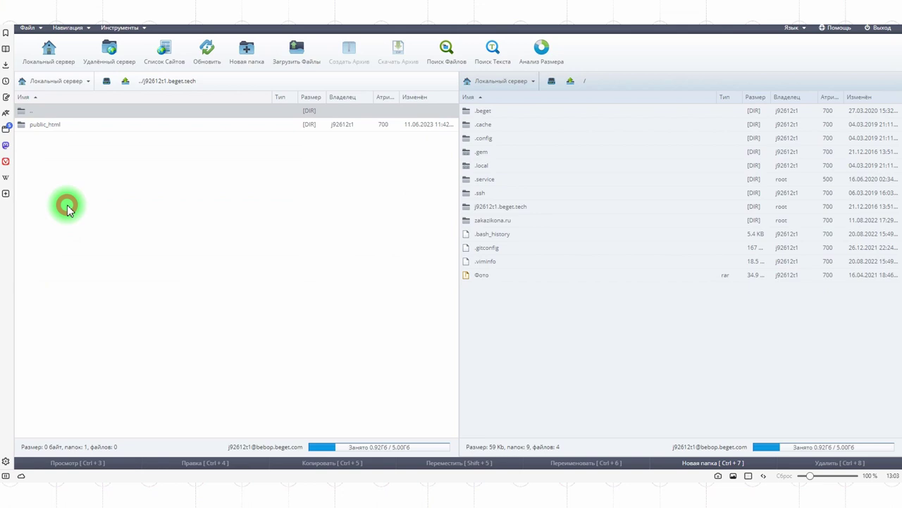
double_click(63, 124)
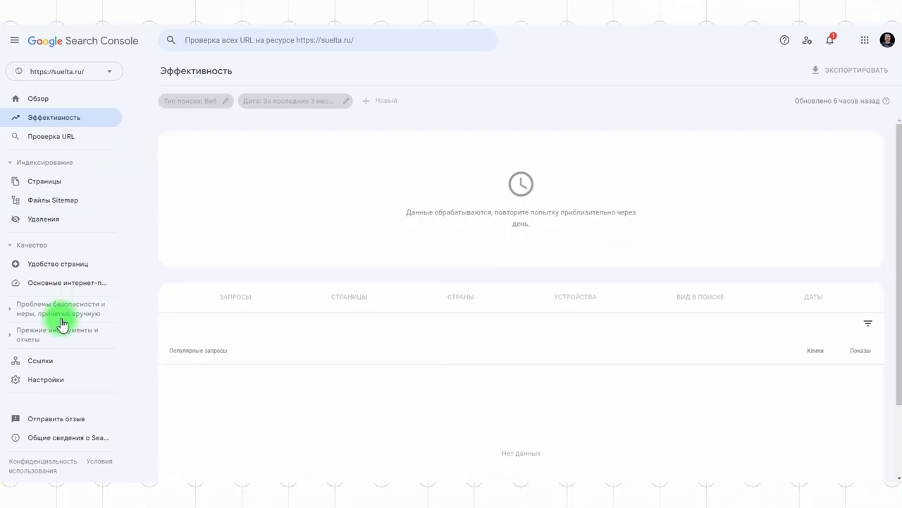
left_click(77, 384)
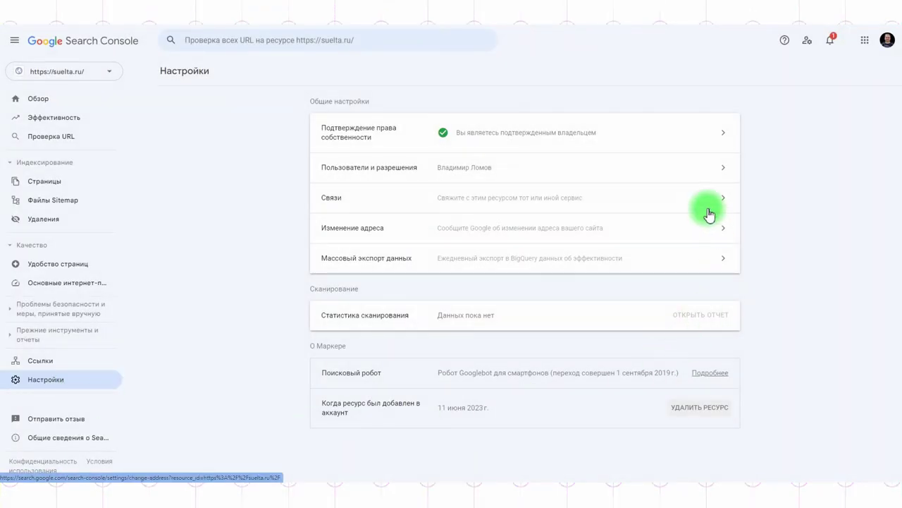
left_click(693, 202)
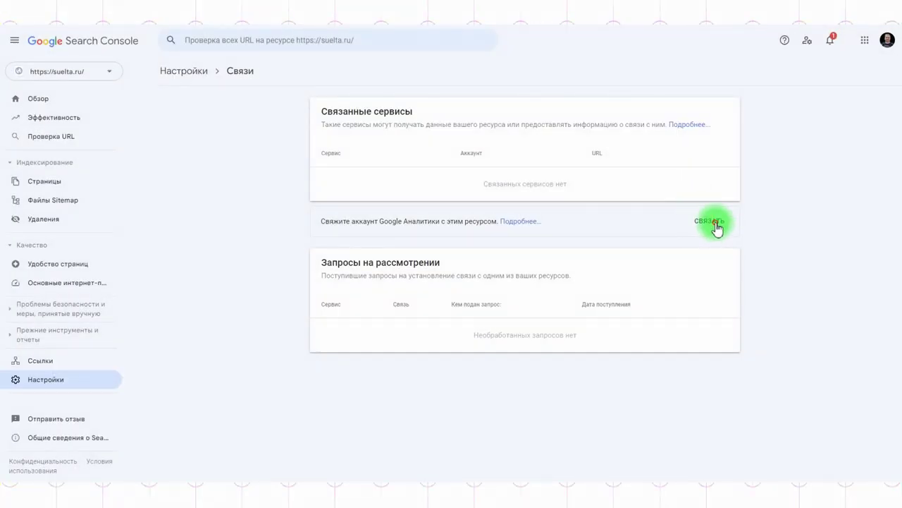
left_click(714, 224)
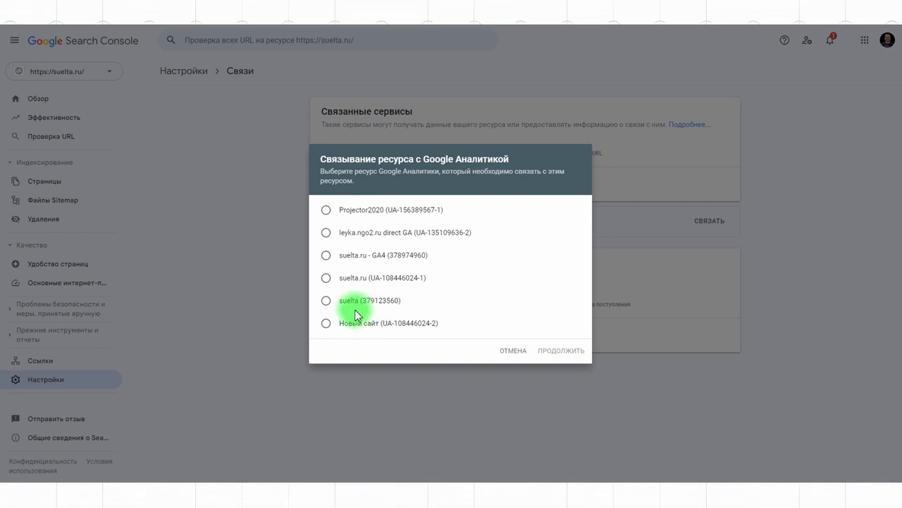
left_click(326, 255)
left_click(557, 351)
left_click(560, 293)
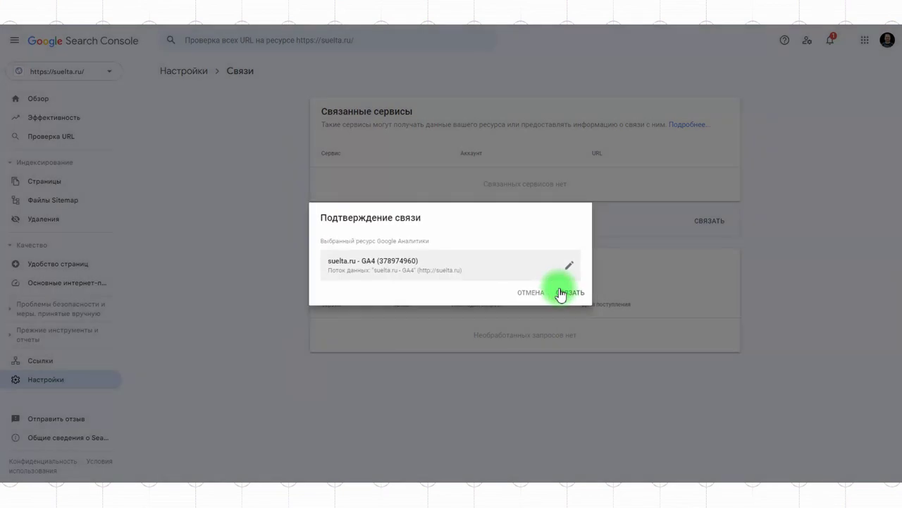
left_click(561, 293)
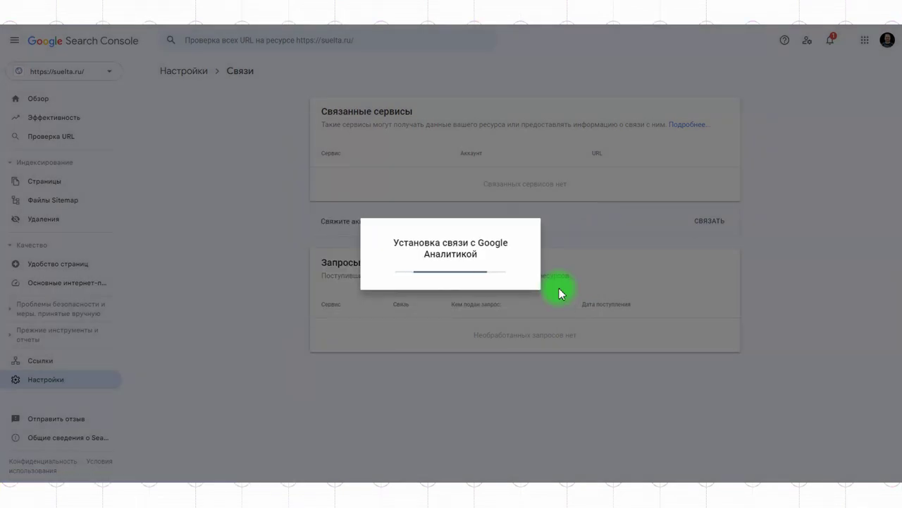